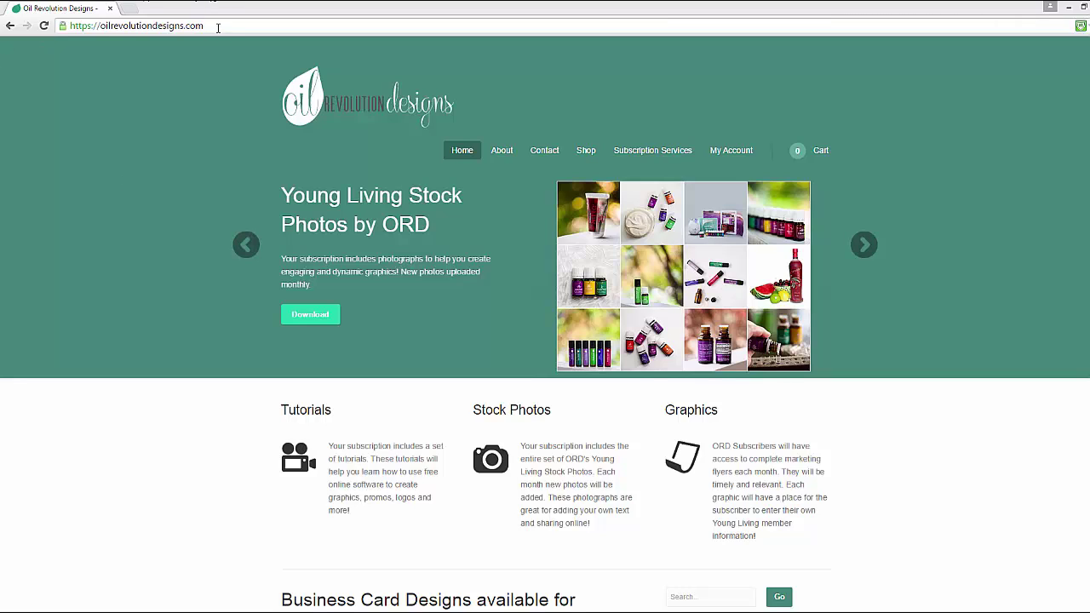
# Log in on the My Account page with the account username and password.
pyautogui.moveTo(742, 155)
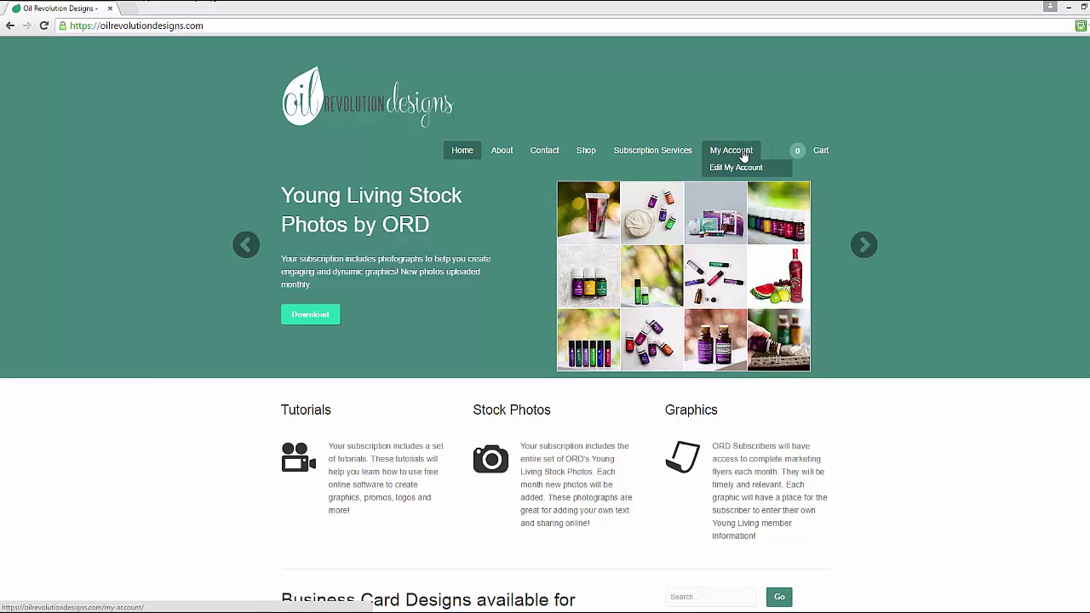
pyautogui.click(742, 155)
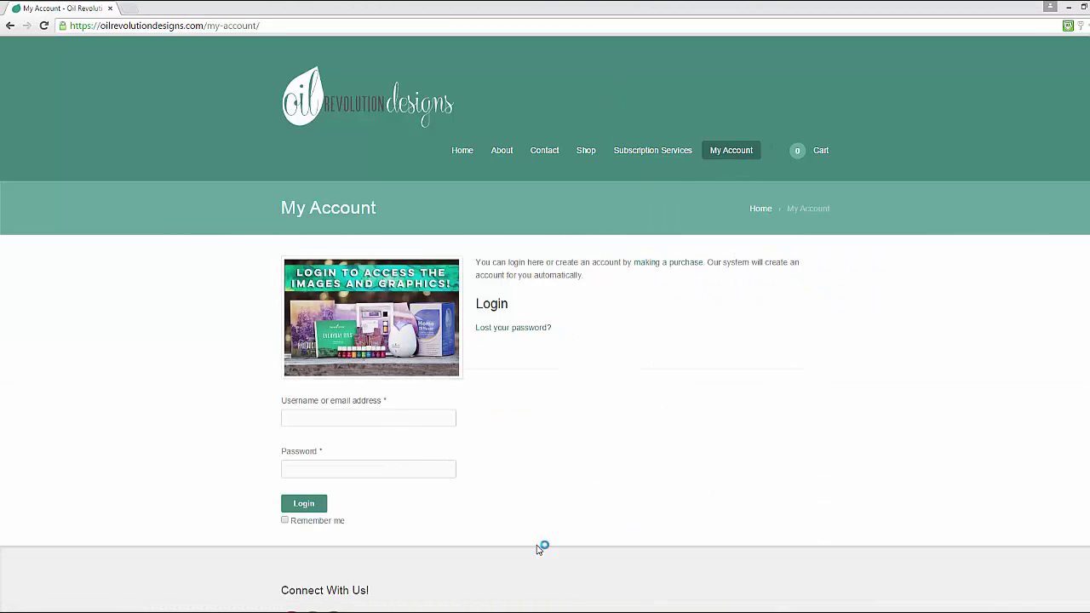
pyautogui.click(389, 412)
pyautogui.write('lori')
pyautogui.press('Tab')
pyautogui.write('••••••')
pyautogui.click(306, 505)
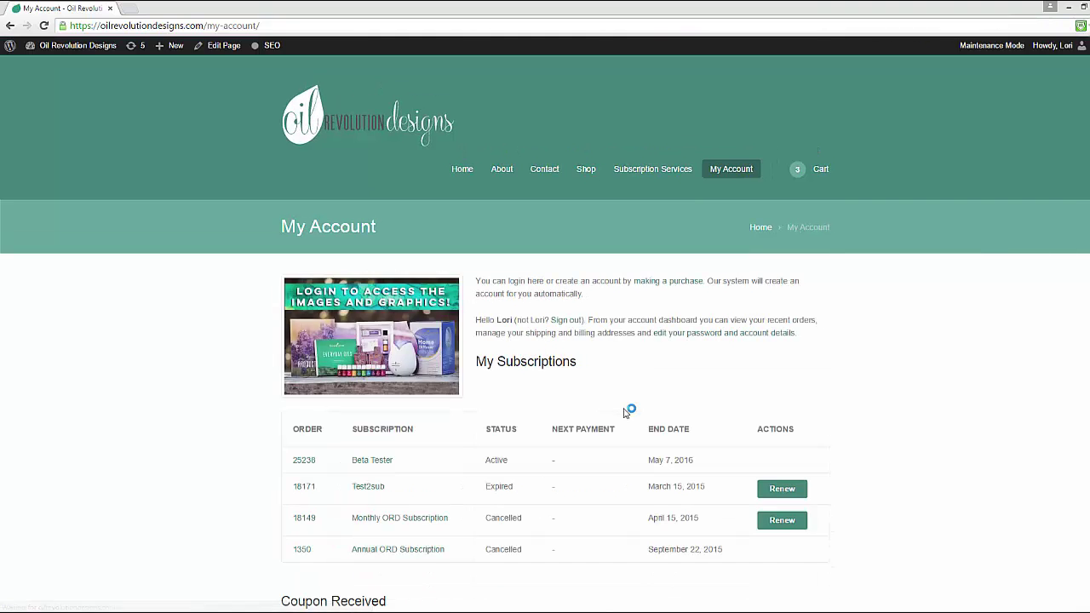
# Review the subscriptions, available downloads and recent orders on the My Account page.
pyautogui.scroll(-1, 928, 487)
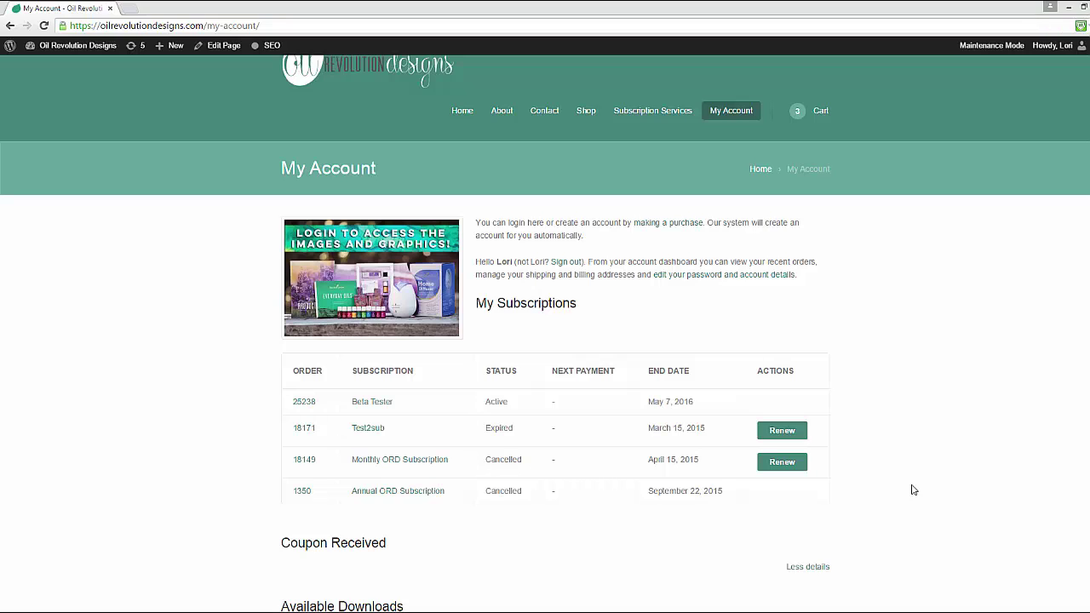
pyautogui.scroll(1, 802, 417)
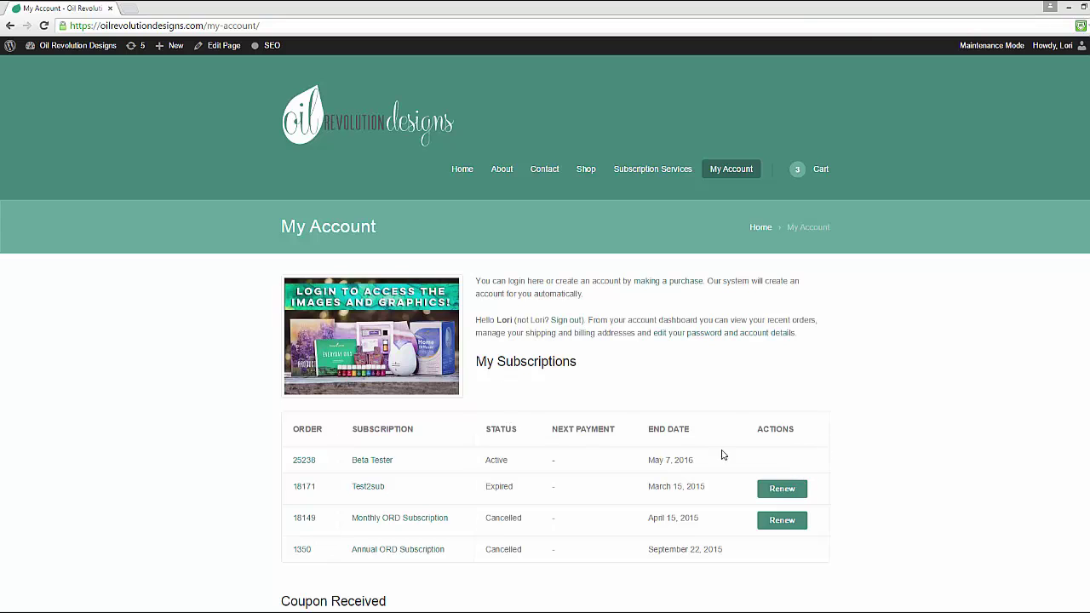
pyautogui.scroll(-1, 753, 462)
pyautogui.scroll(-14, 753, 463)
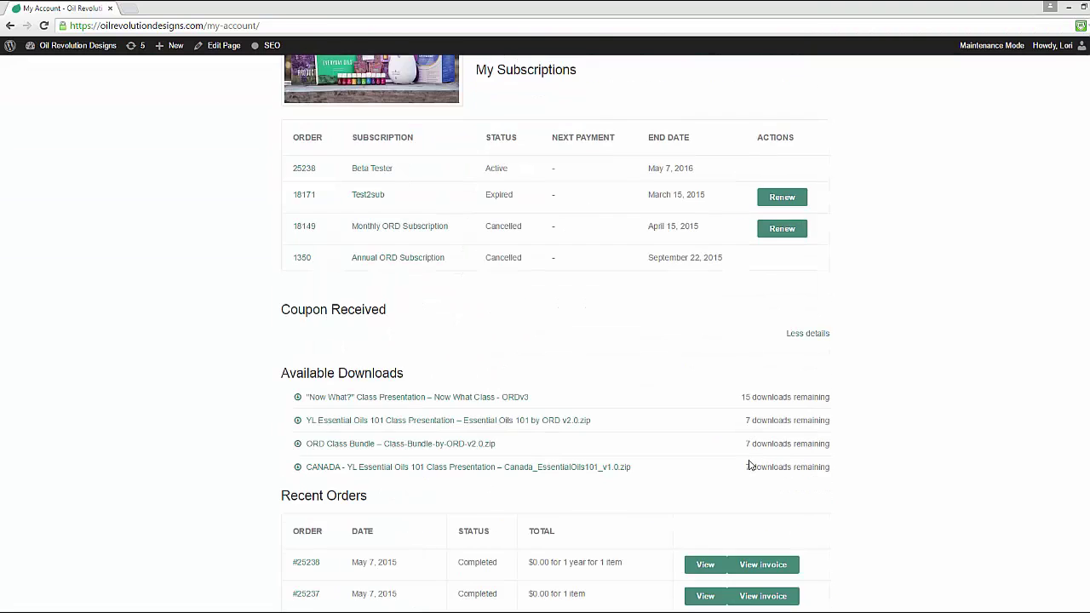
pyautogui.scroll(5, 744, 462)
pyautogui.scroll(10, 744, 465)
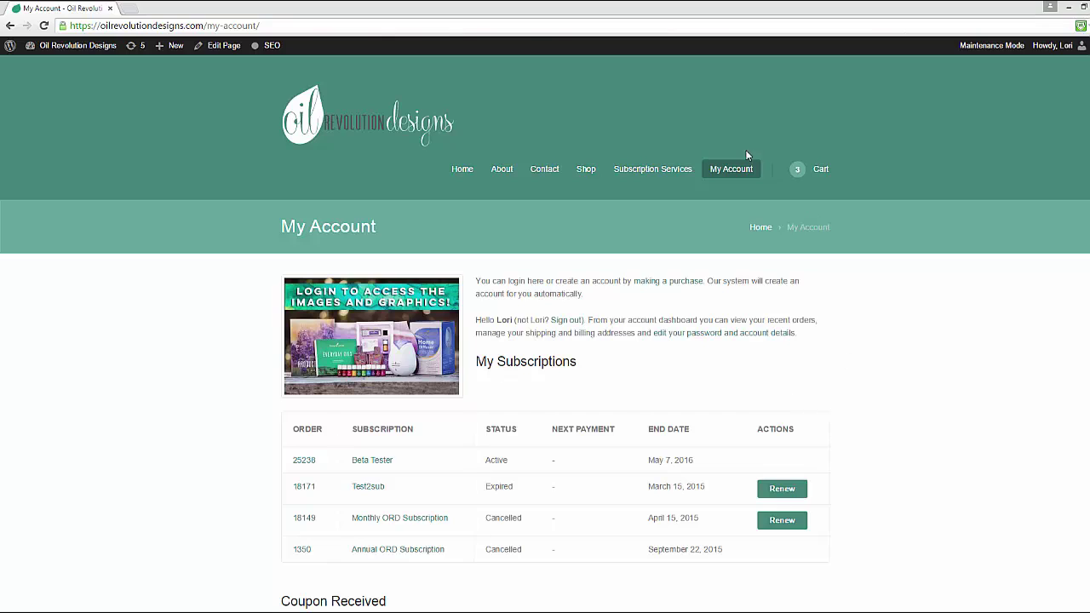
# Open the Edit My Account page and review the password change fields and Image Branding Options.
pyautogui.moveTo(742, 167)
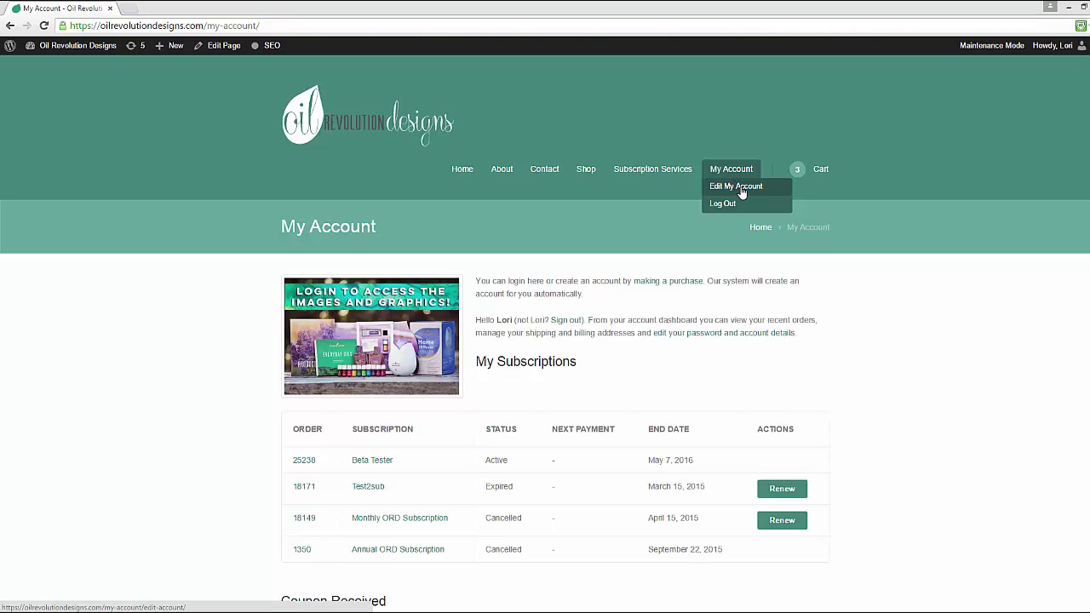
pyautogui.click(740, 189)
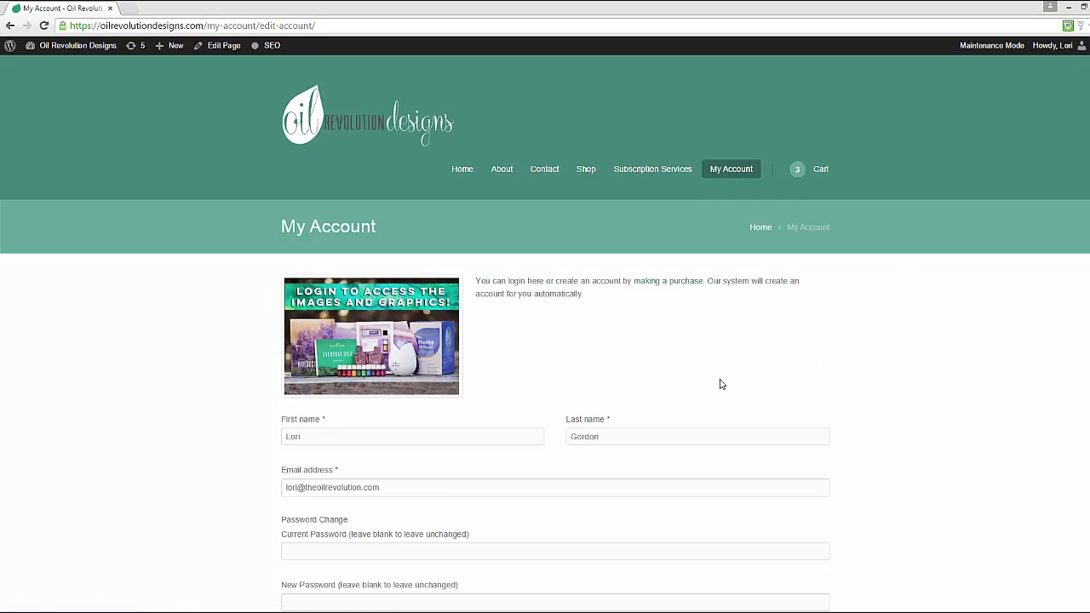
pyautogui.scroll(-2, 720, 385)
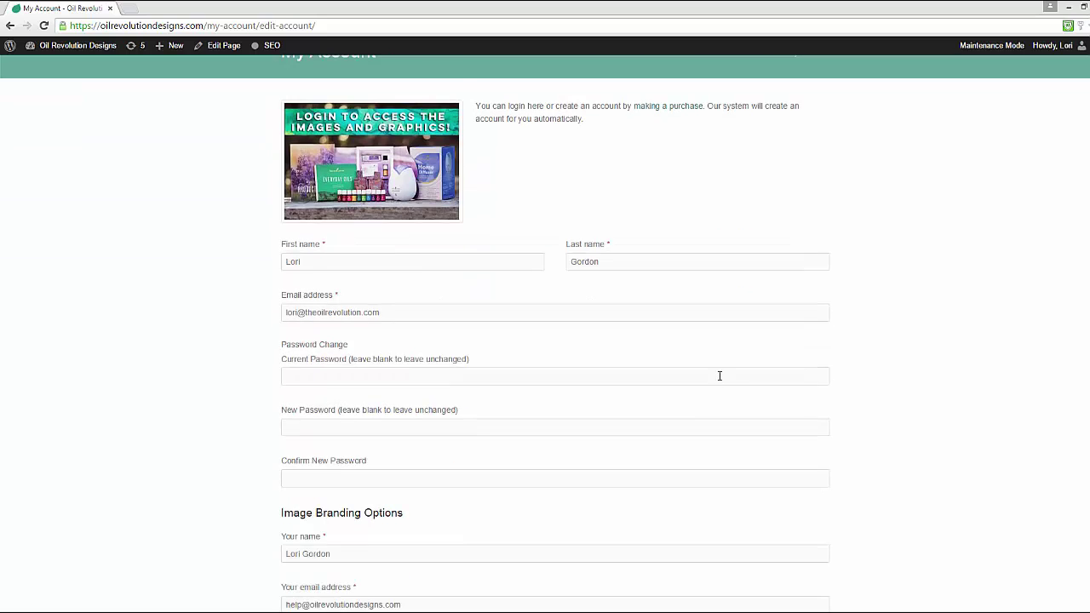
pyautogui.scroll(-3, 720, 375)
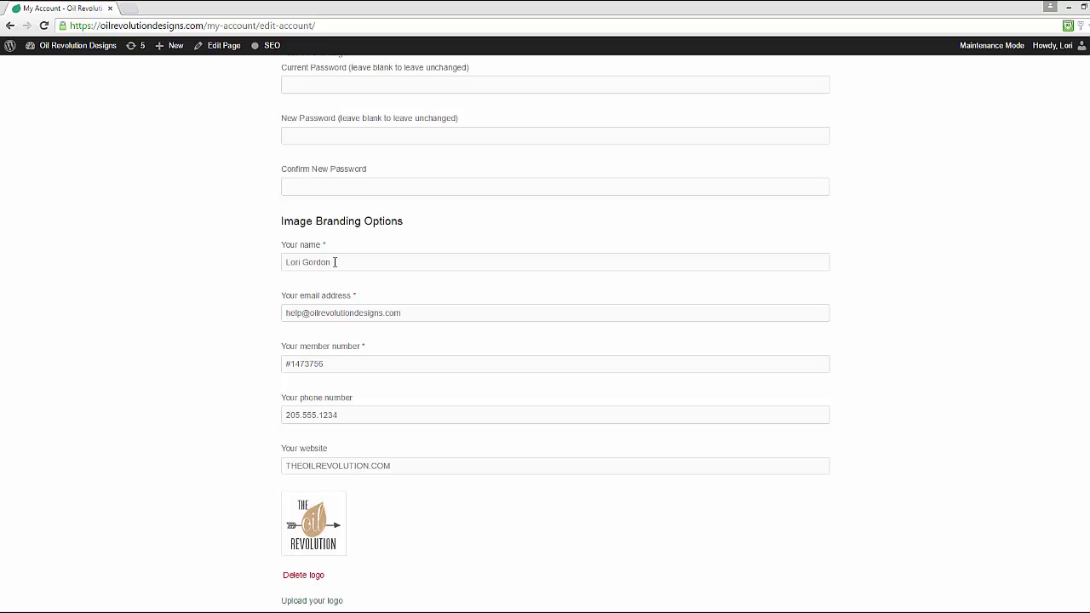
pyautogui.moveTo(348, 263); pyautogui.dragTo(266, 259)
pyautogui.click(483, 379)
pyautogui.scroll(-3, 425, 318)
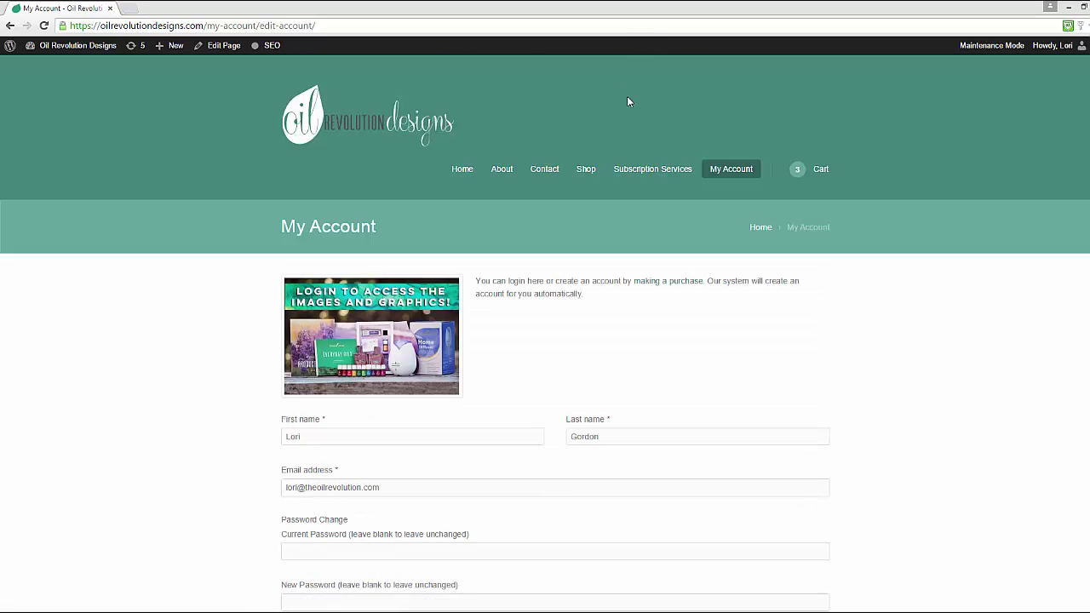
# Browse the Monthly Graphic archive and open the September 2015 Graphics – General post.
pyautogui.moveTo(656, 171)
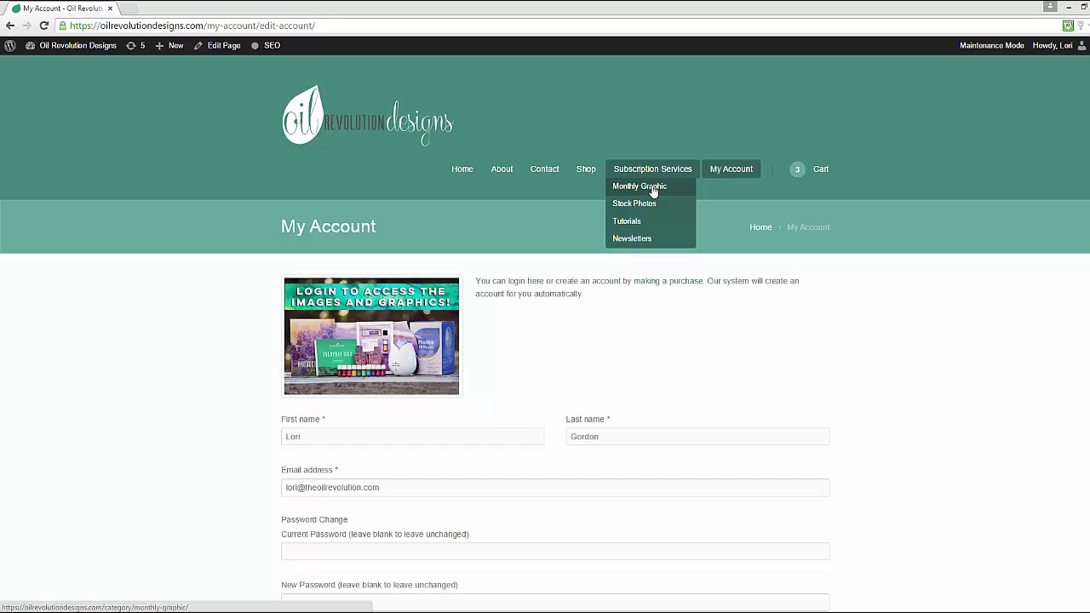
pyautogui.click(653, 188)
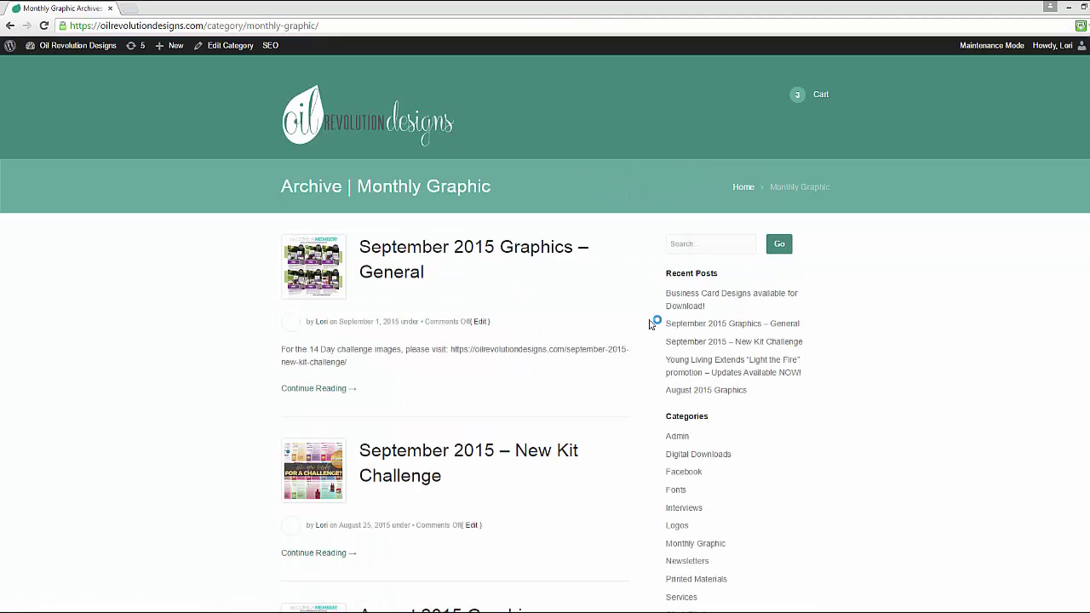
pyautogui.scroll(-1, 468, 260)
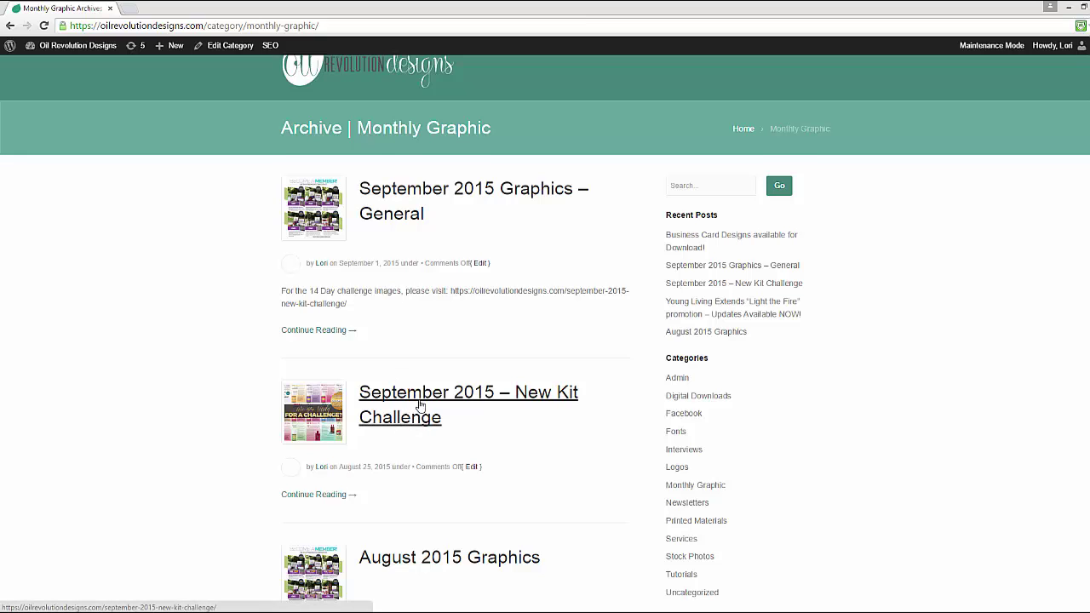
pyautogui.scroll(-1, 422, 412)
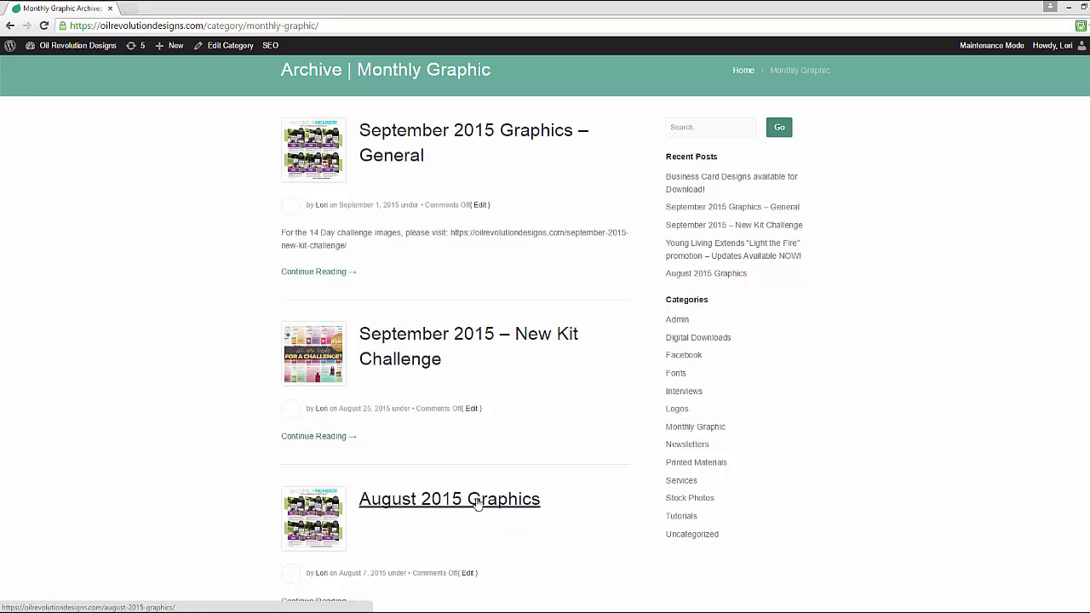
pyautogui.scroll(3, 547, 501)
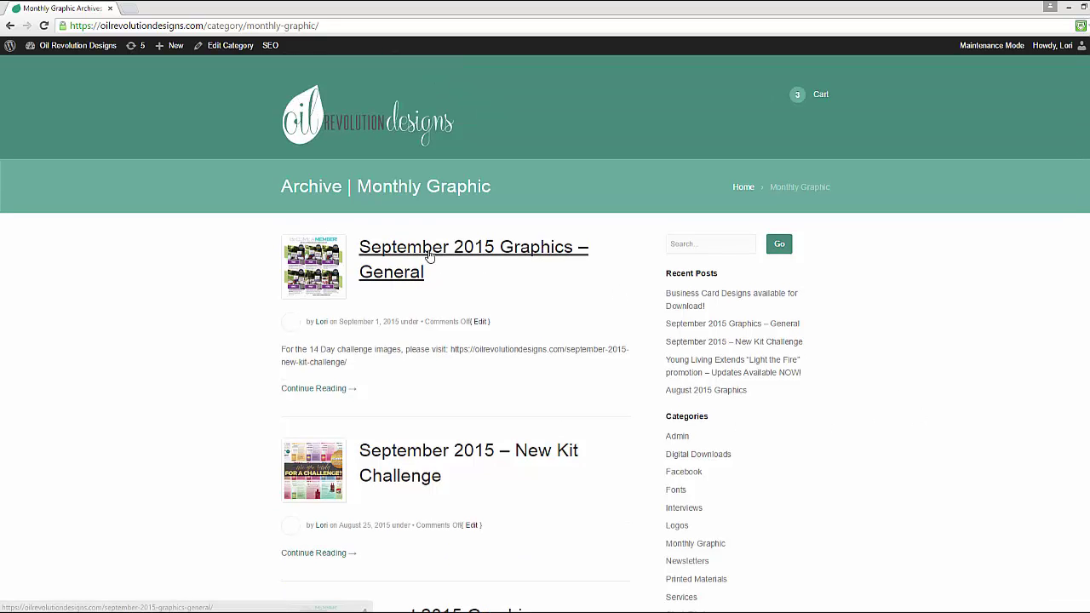
pyautogui.click(481, 261)
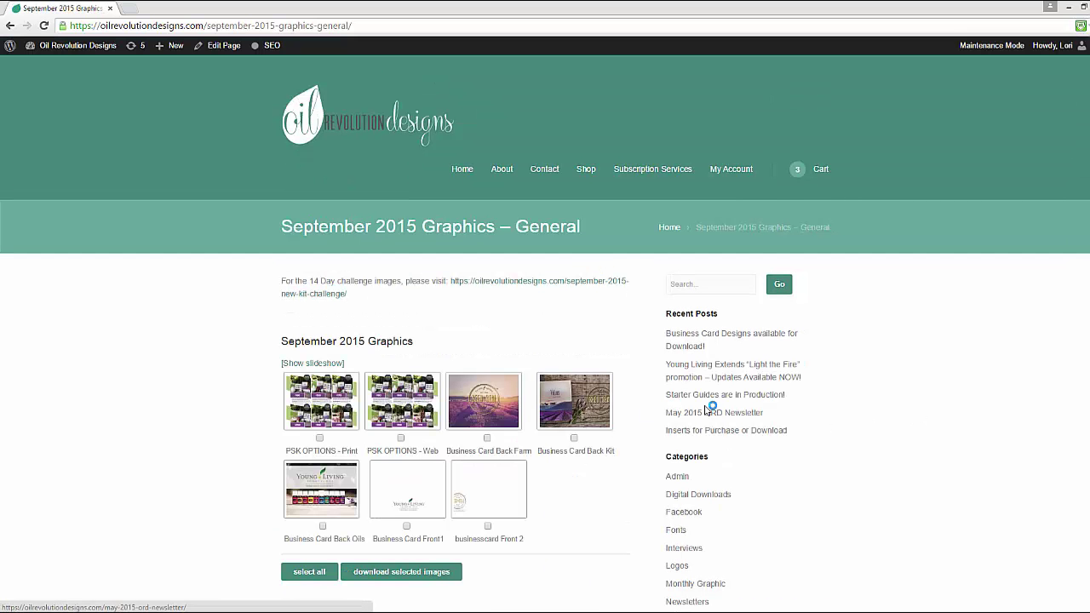
# Preview the personalised business card fronts and the Business Card Back Oils image at full size, and close the preview.
pyautogui.scroll(-1, 449, 383)
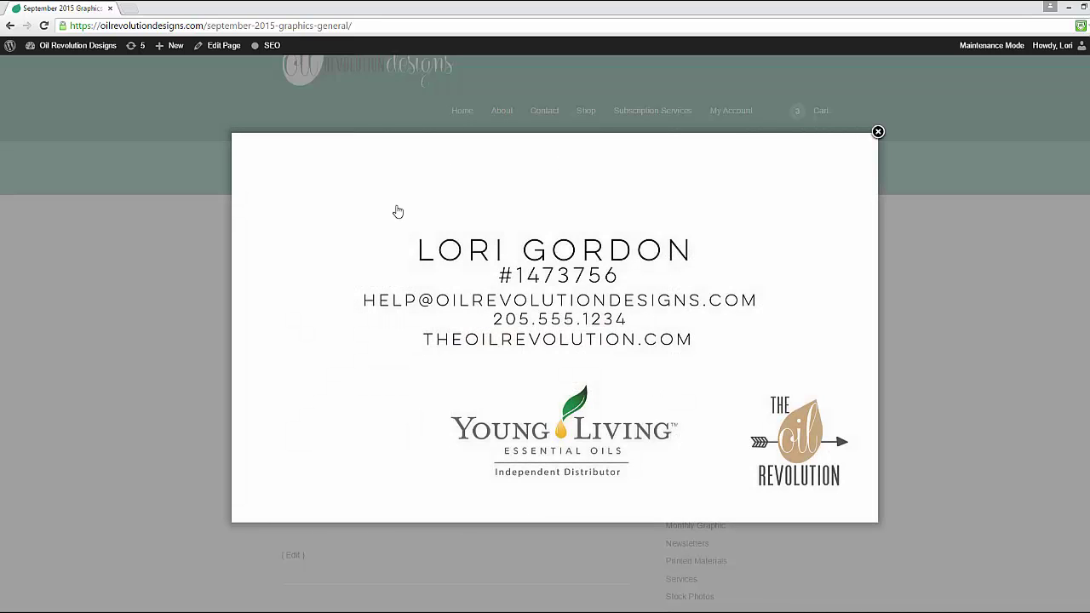
pyautogui.click(857, 327)
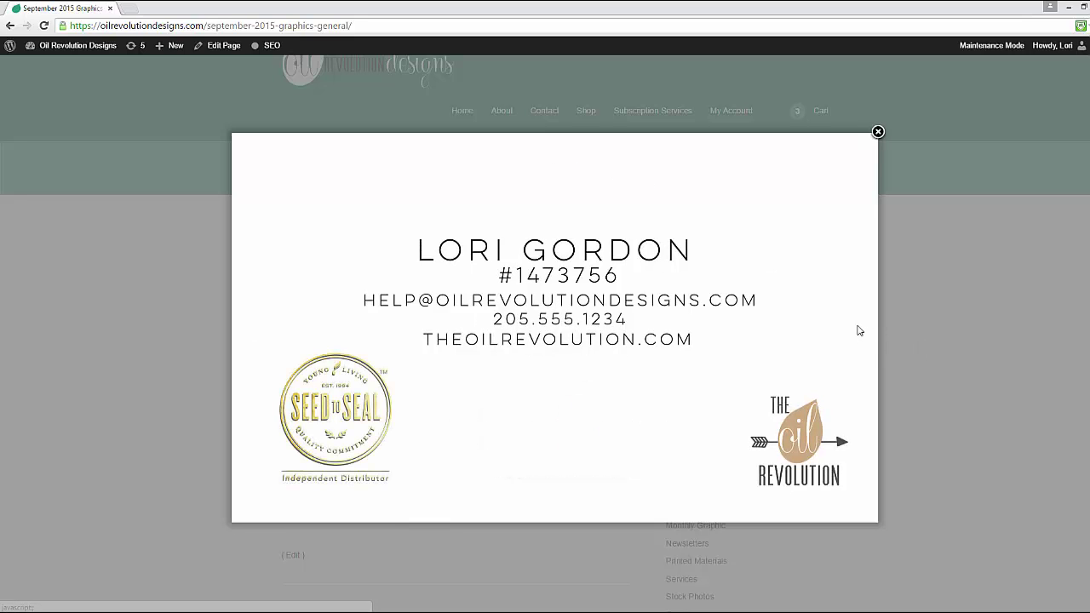
pyautogui.click(248, 331)
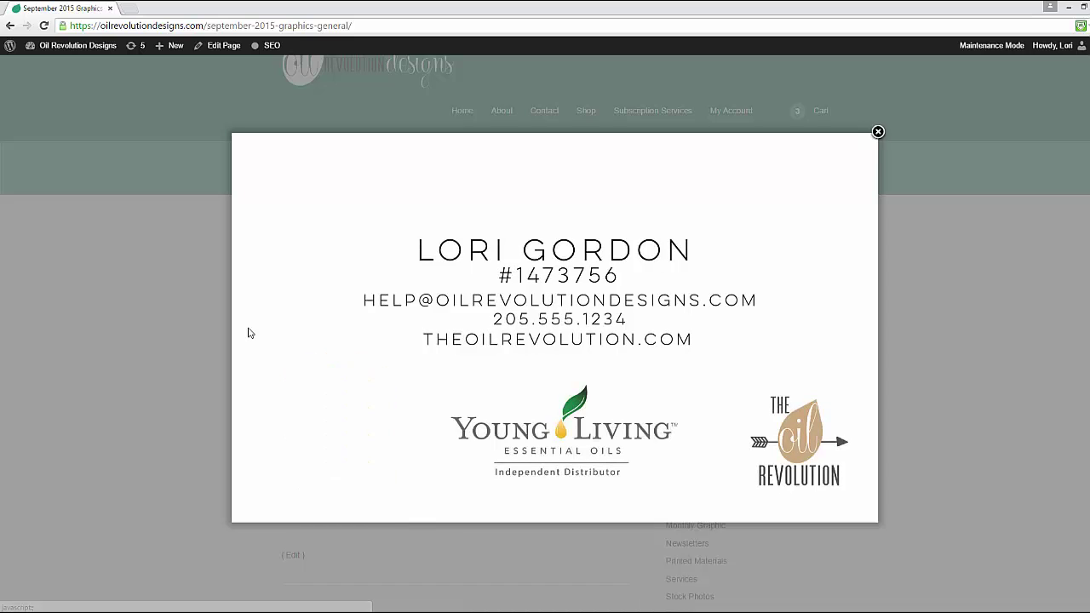
pyautogui.click(249, 331)
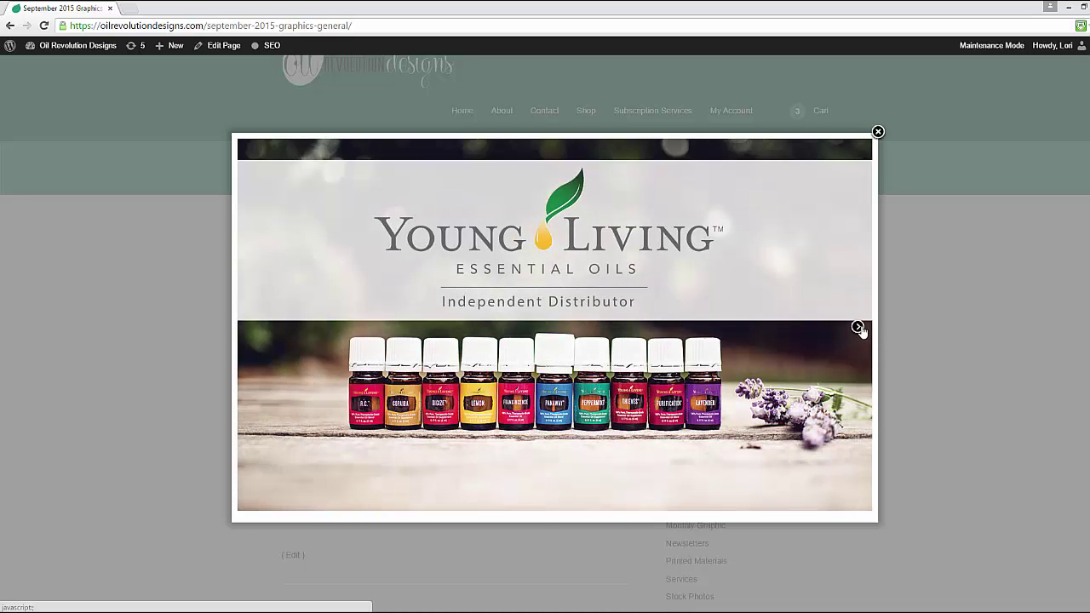
pyautogui.click(858, 330)
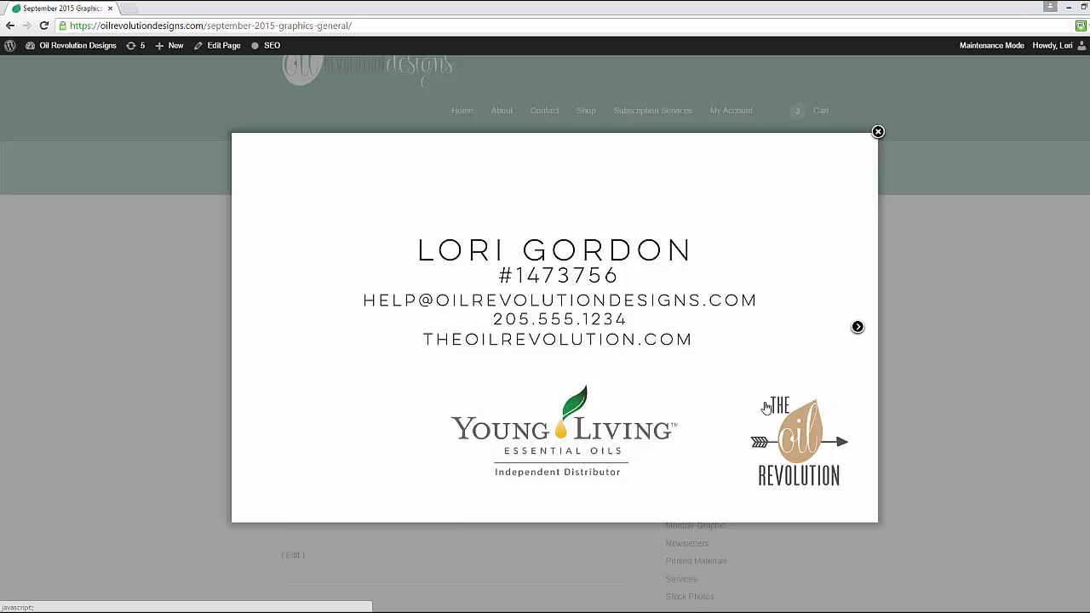
pyautogui.click(876, 132)
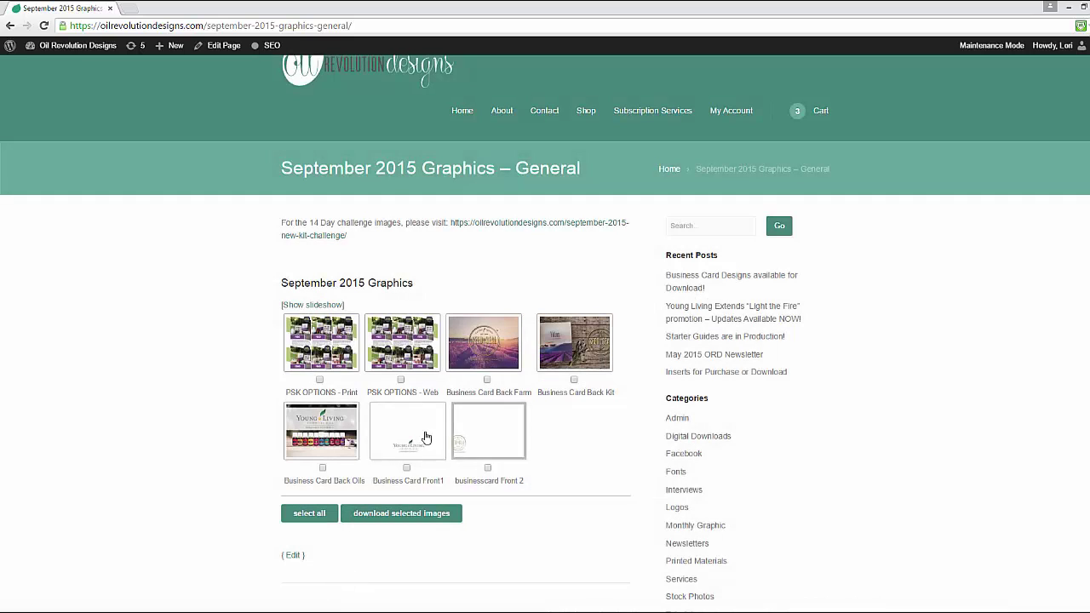
# Check the single-image actions for PSK OPTIONS - Print and the sharing options for PSK OPTIONS - Web, leaving both images deselected.
pyautogui.click(319, 379)
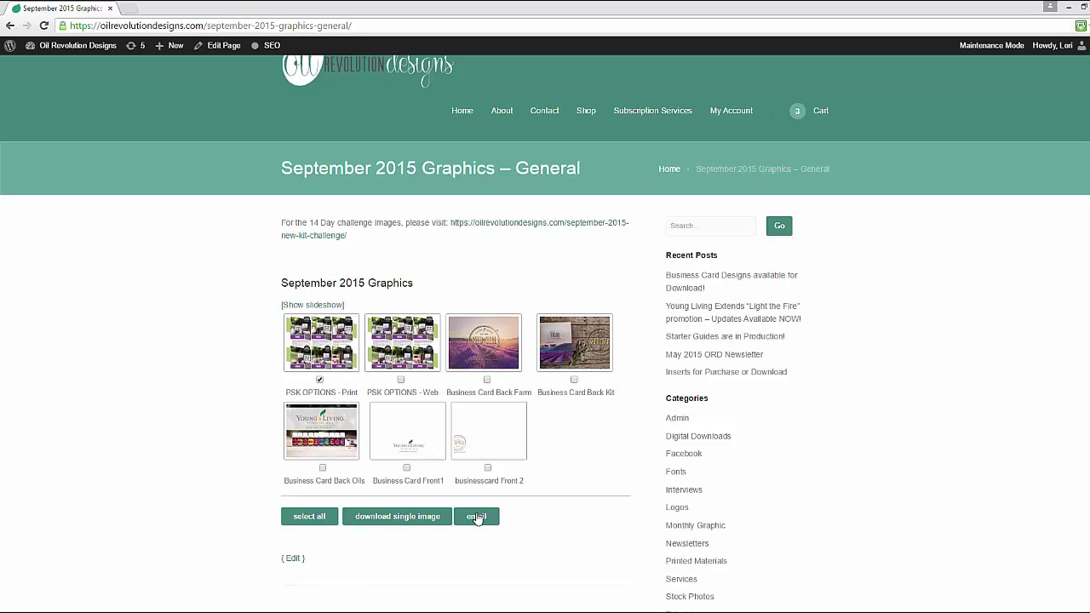
pyautogui.click(320, 379)
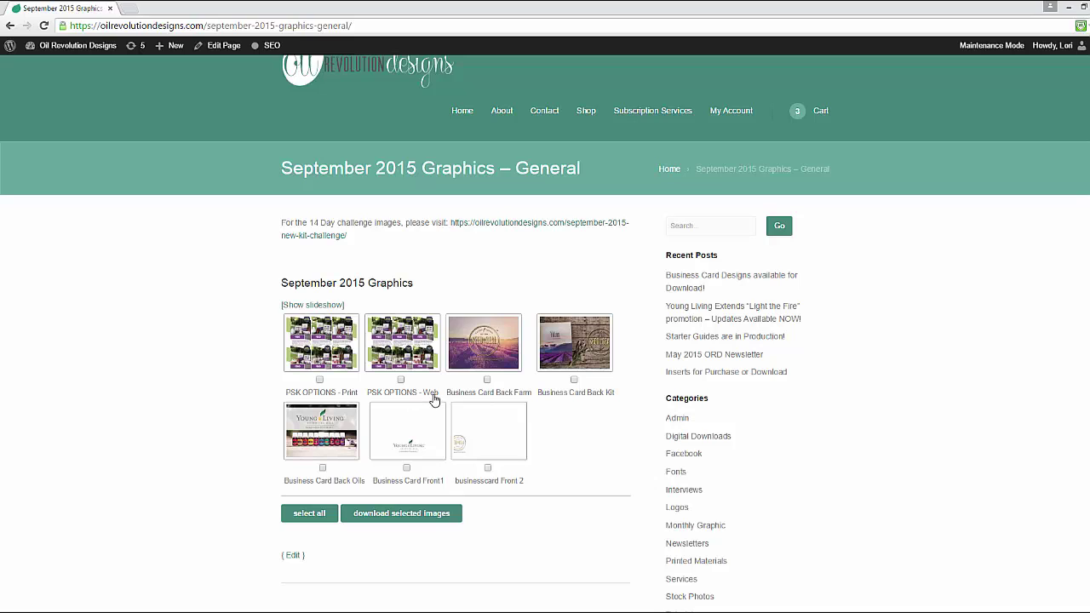
pyautogui.click(400, 380)
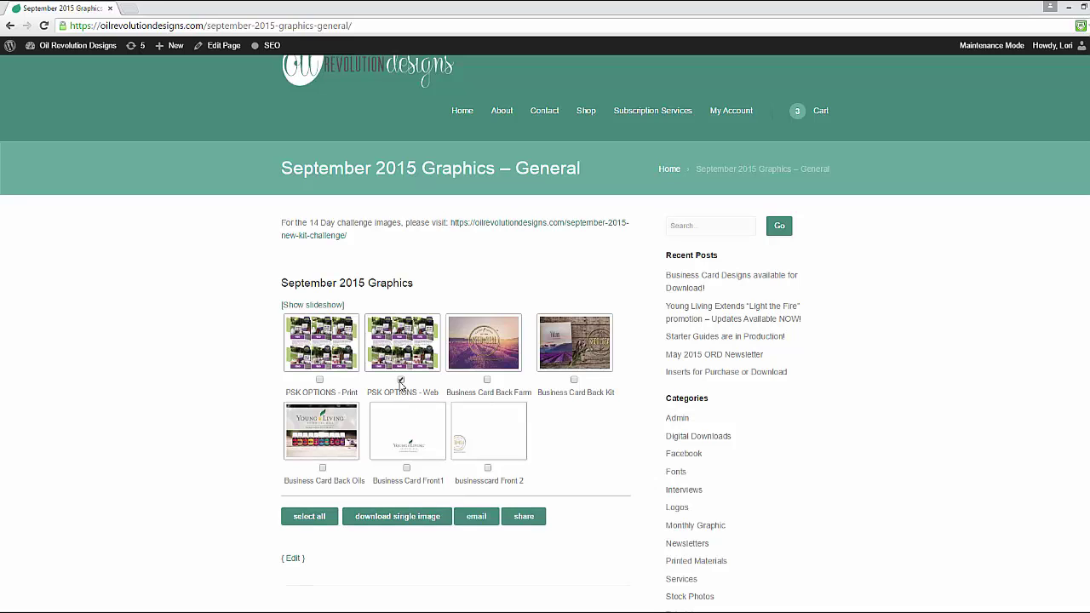
pyautogui.click(535, 521)
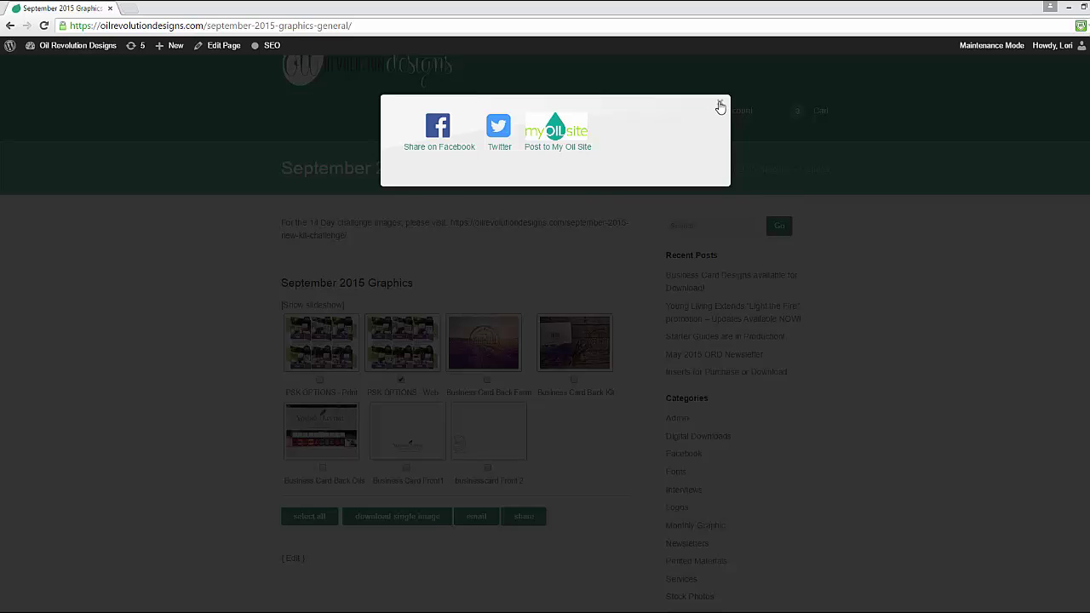
pyautogui.click(718, 105)
pyautogui.click(400, 380)
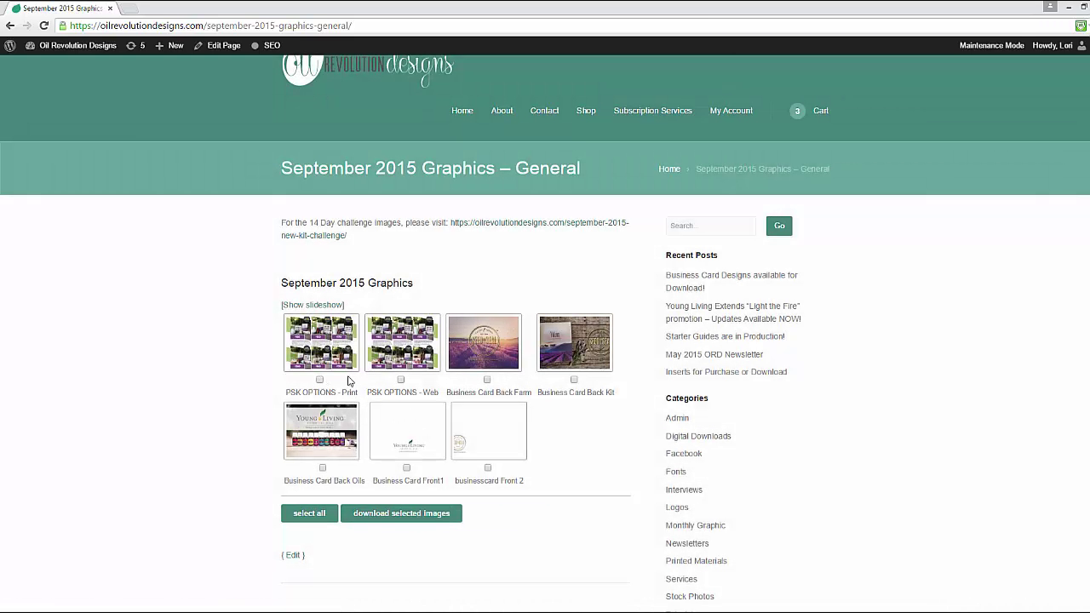
# Select all the September 2015 graphics, email them and dismiss the confirmation.
pyautogui.click(310, 513)
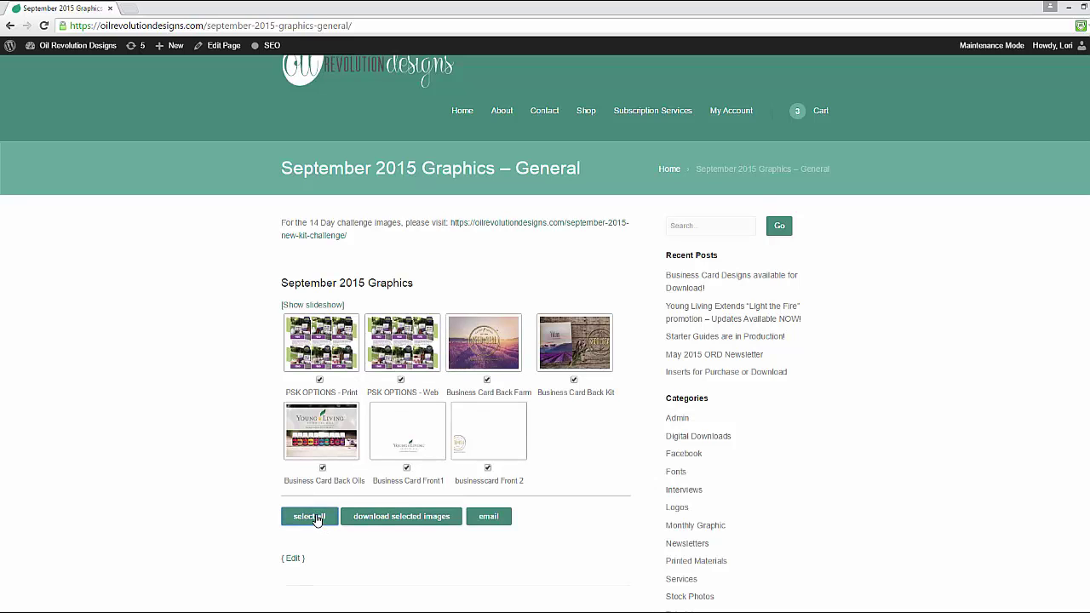
pyautogui.click(492, 517)
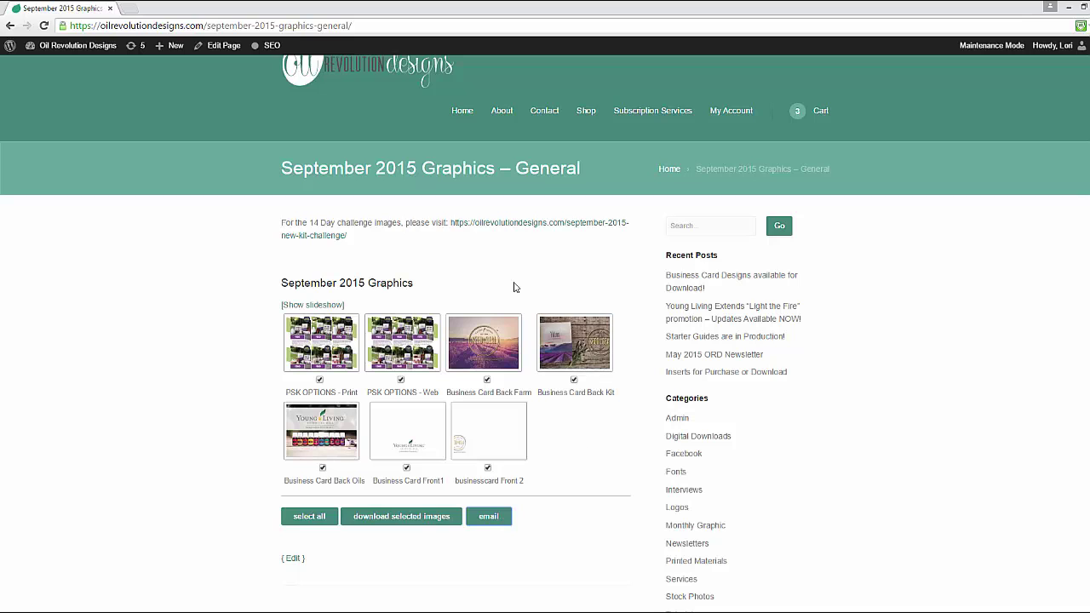
pyautogui.click(502, 517)
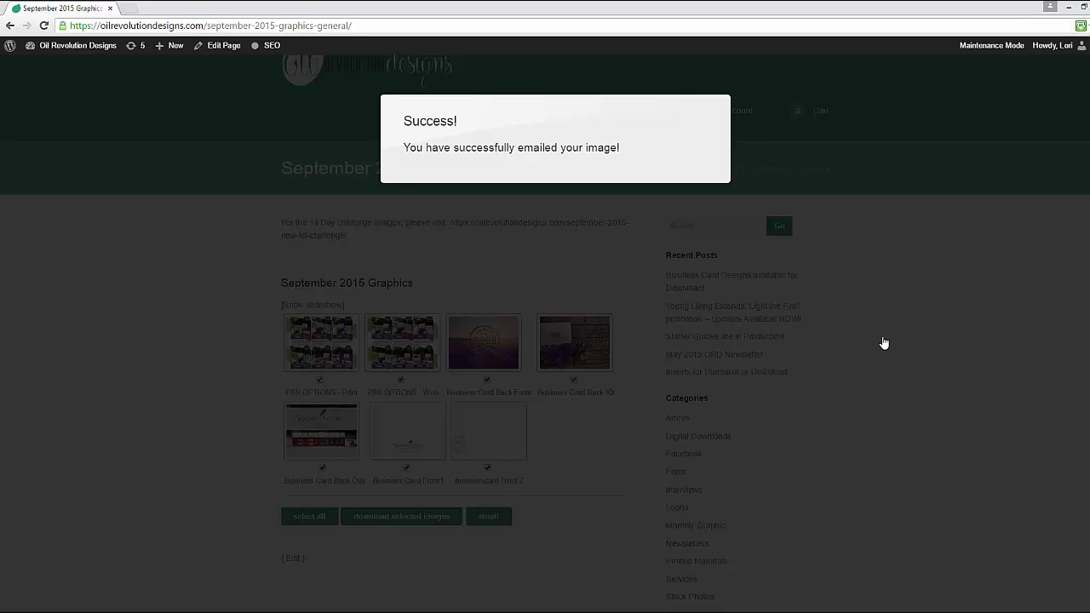
pyautogui.click(919, 354)
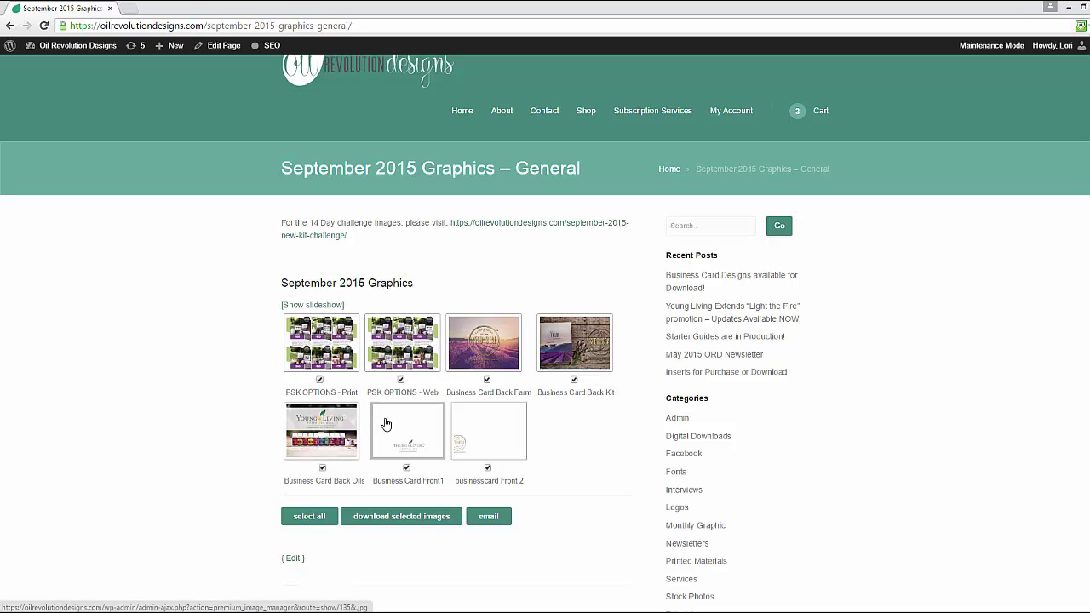
# Deselect PSK OPTIONS - Print and PSK OPTIONS - Web, and download the five selected business card images as a zip file.
pyautogui.click(320, 379)
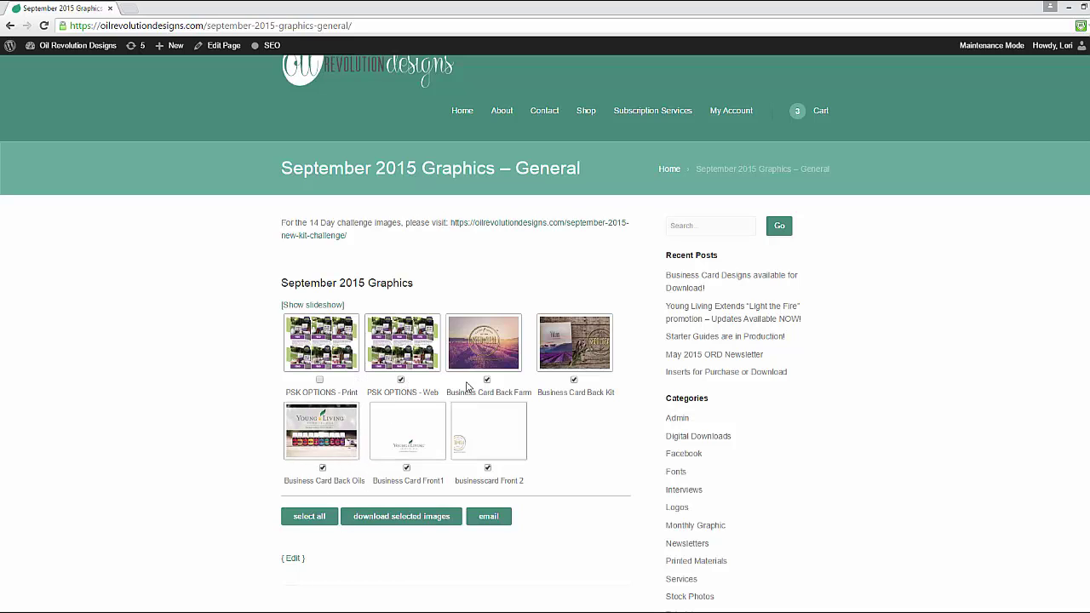
pyautogui.click(400, 380)
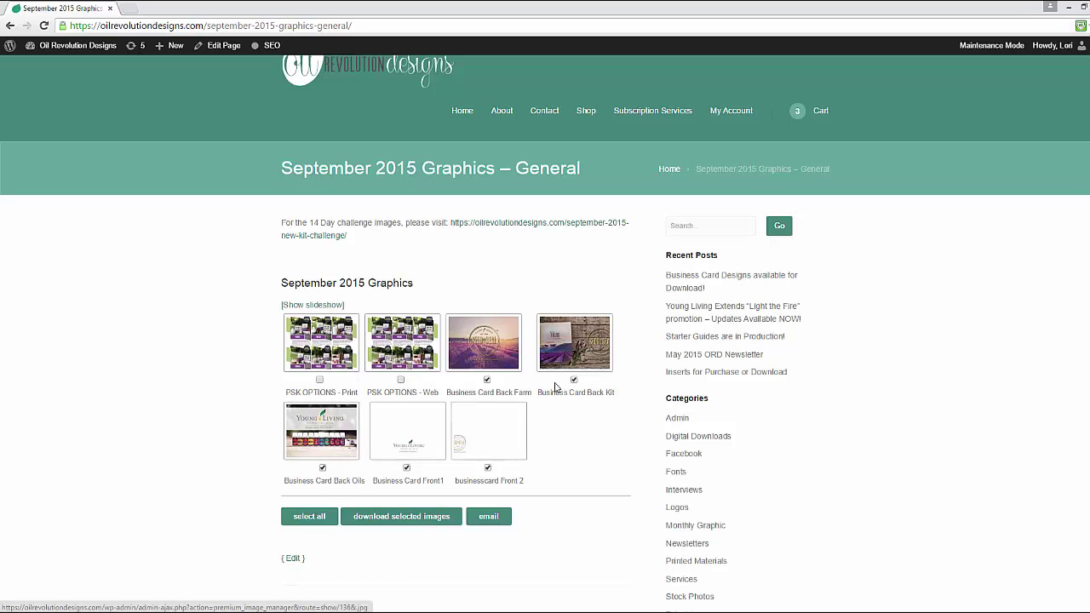
pyautogui.click(399, 519)
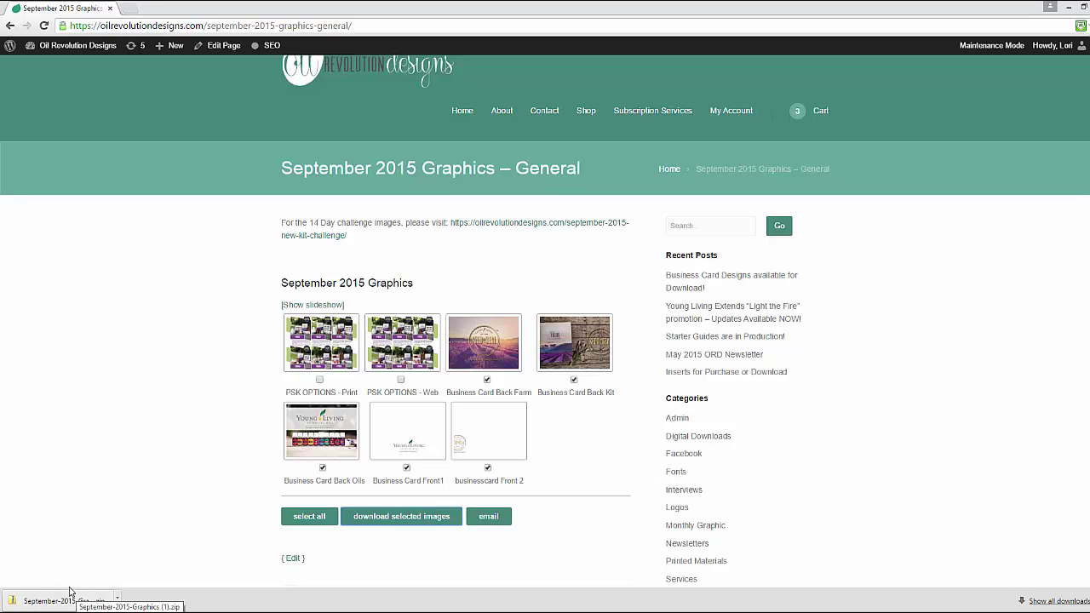
# Open the downloaded September-2015-Graphics (1) zip and extract all its files to the September-2015-Graphics (1) folder in Downloads.
pyautogui.click(76, 602)
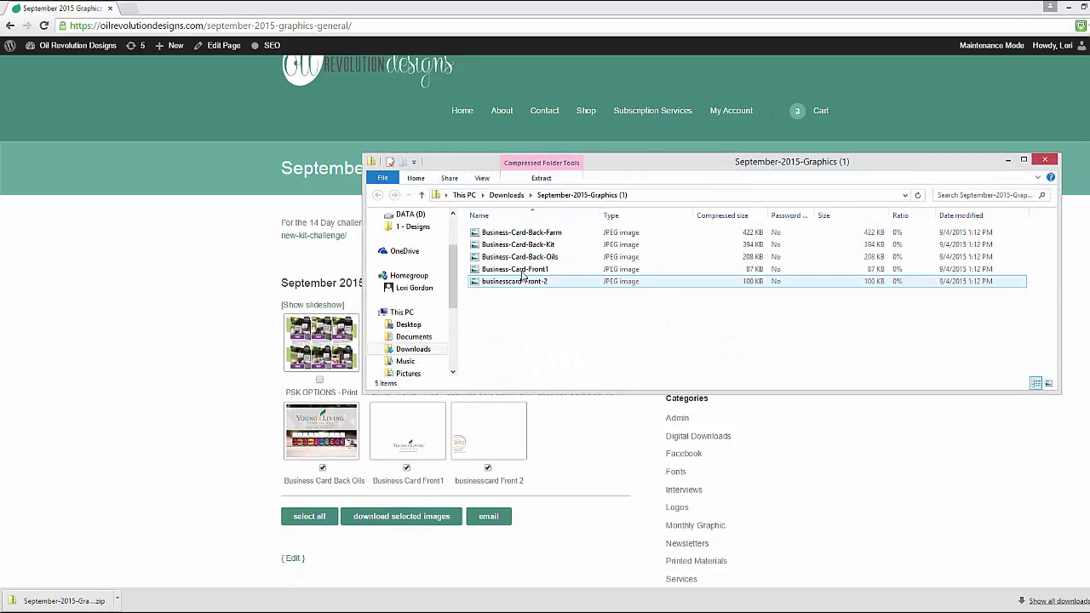
pyautogui.click(514, 281)
pyautogui.click(523, 296)
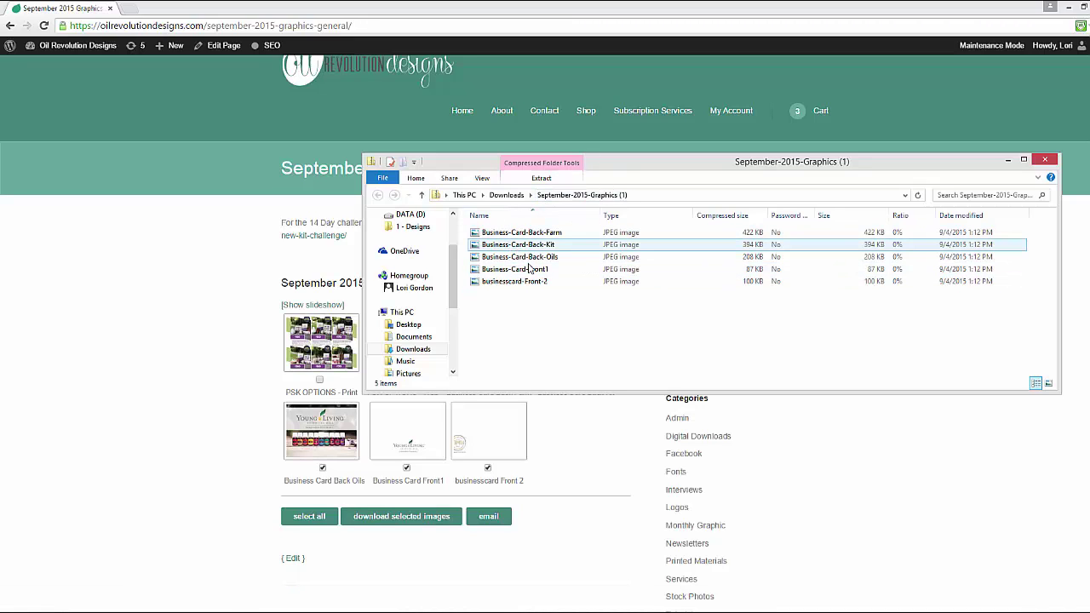
pyautogui.click(546, 181)
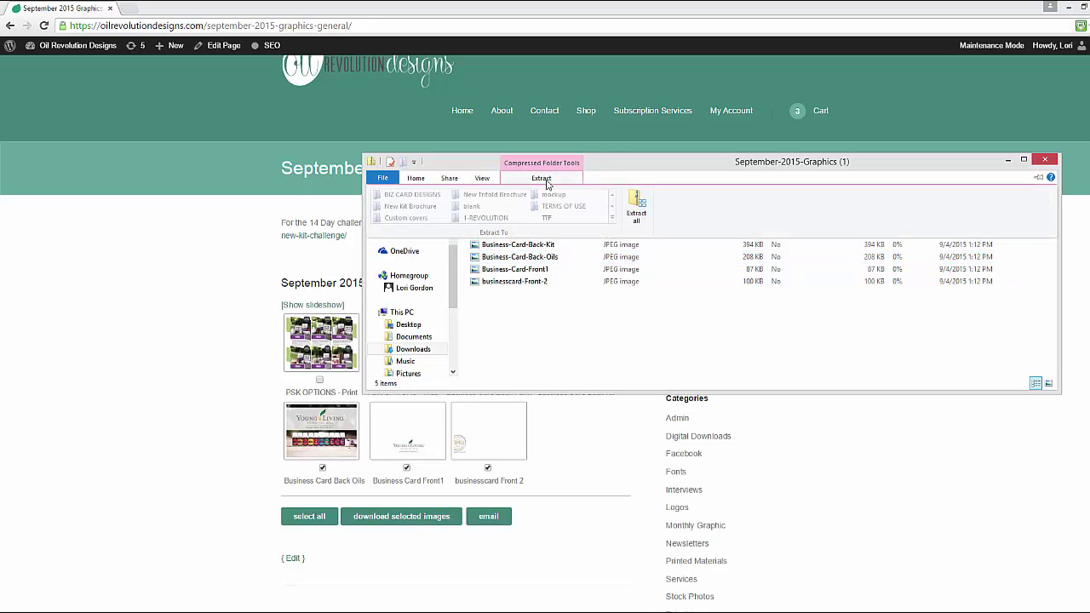
pyautogui.click(635, 214)
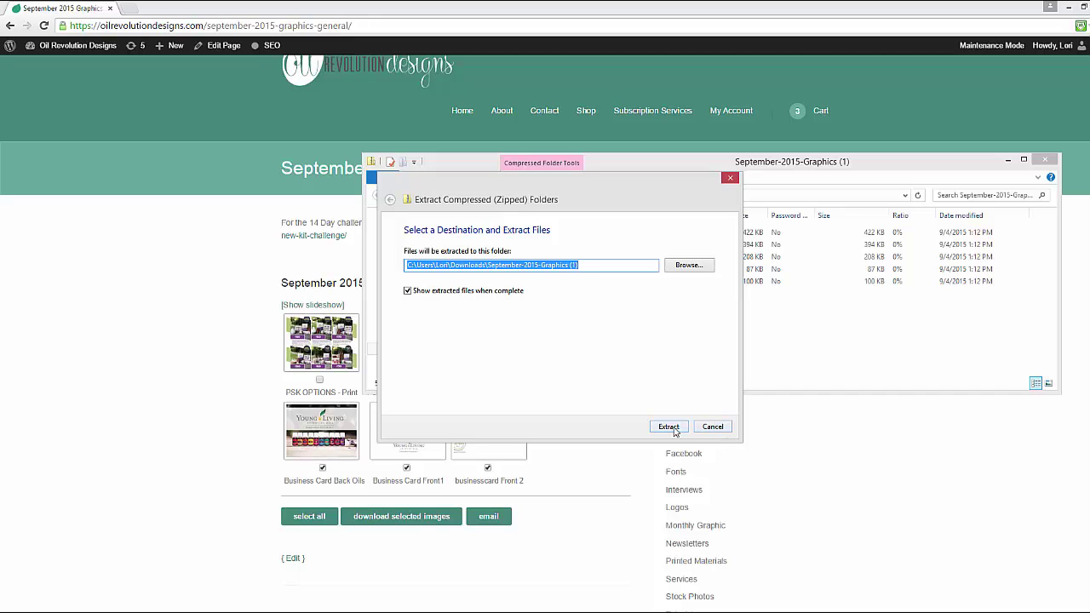
pyautogui.click(668, 427)
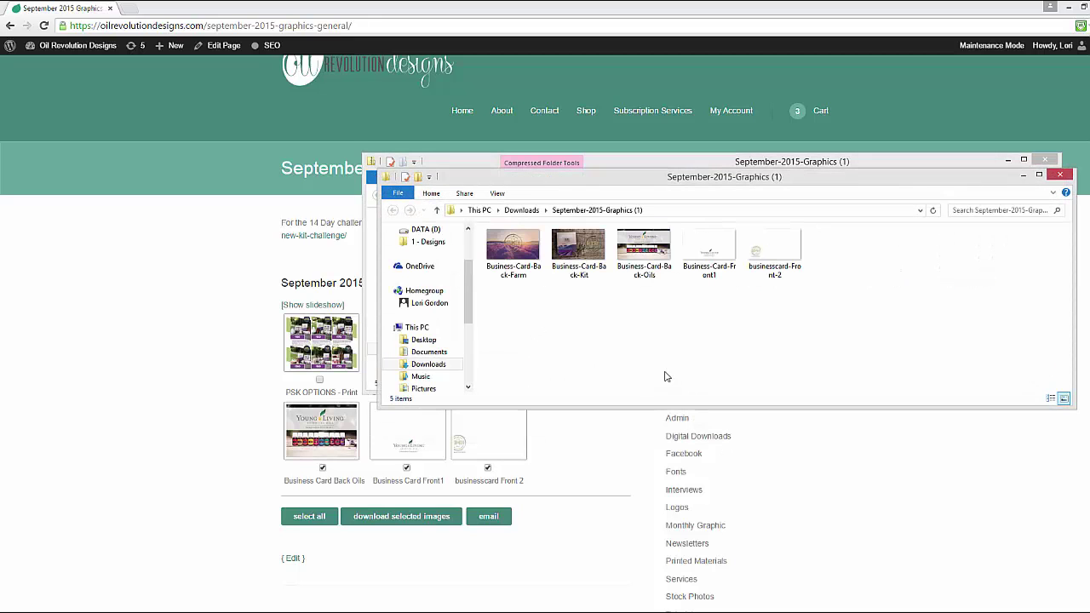
# View the extracted business card images from Business-Card-Back-Farm through businesscard-Front-2, close the viewer and return to the graphics page.
pyautogui.click(1039, 175)
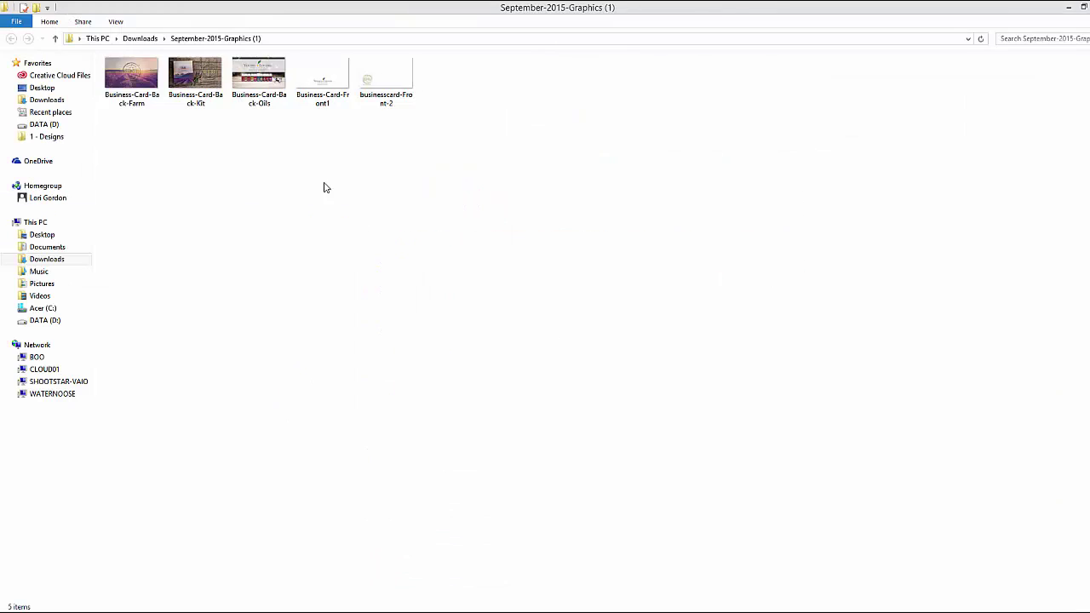
pyautogui.doubleClick(132, 75)
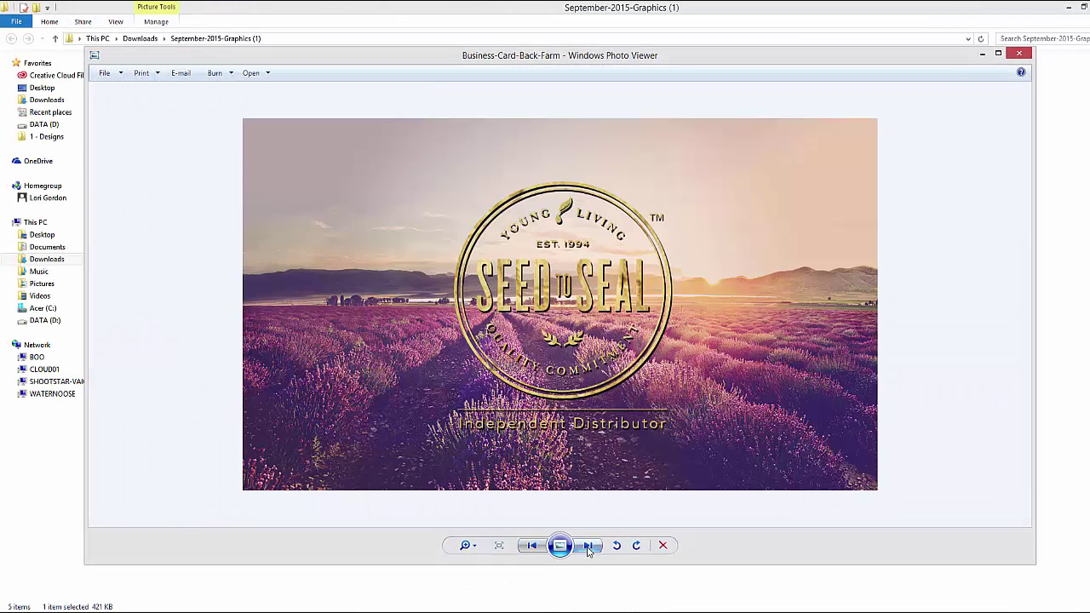
pyautogui.click(587, 547)
pyautogui.click(588, 546)
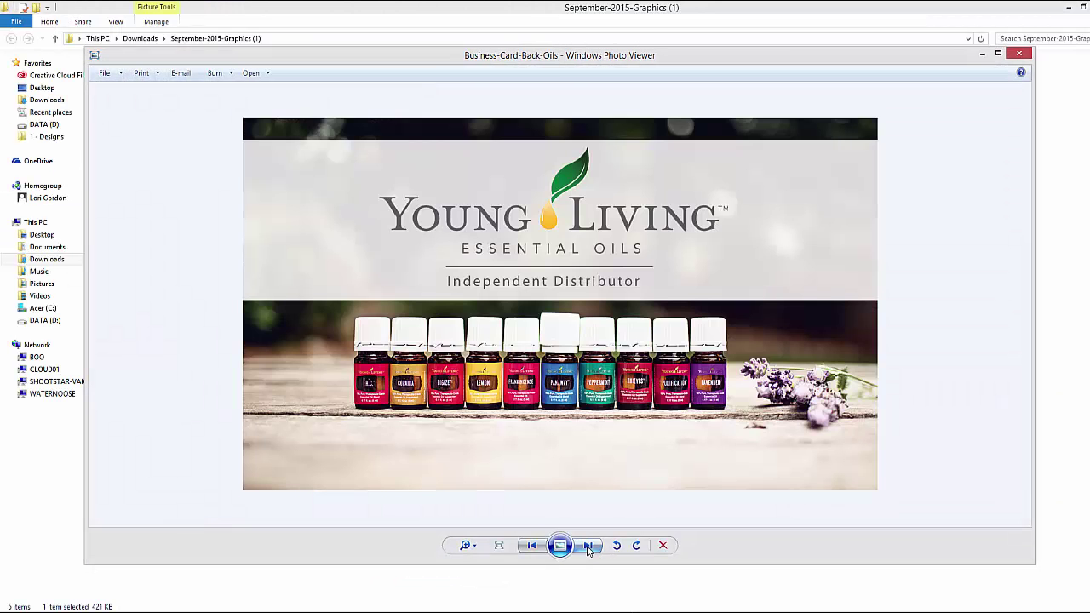
pyautogui.click(588, 546)
pyautogui.click(587, 546)
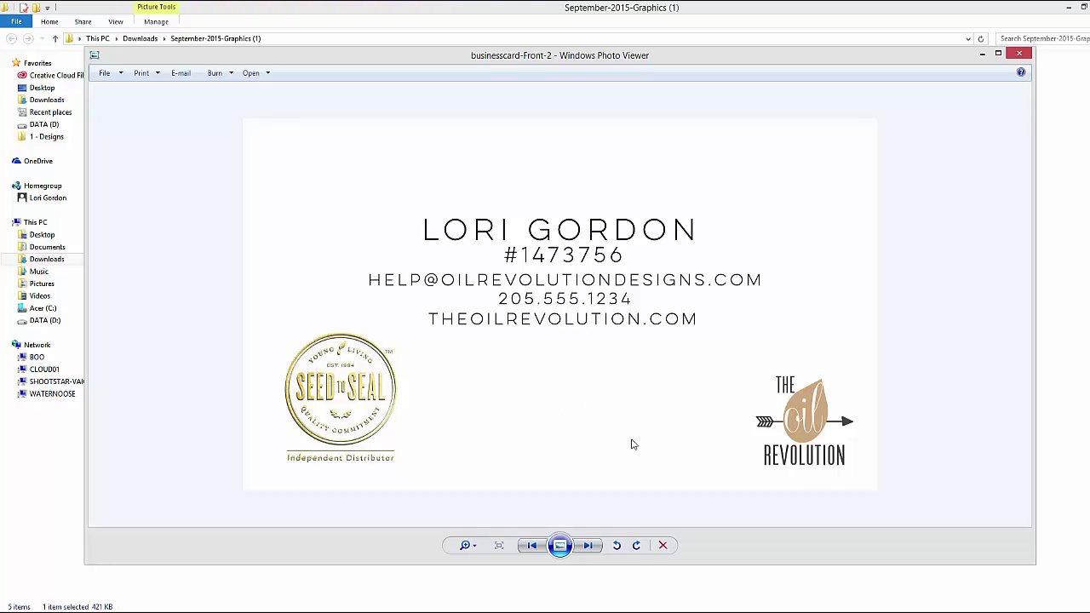
pyautogui.click(1020, 56)
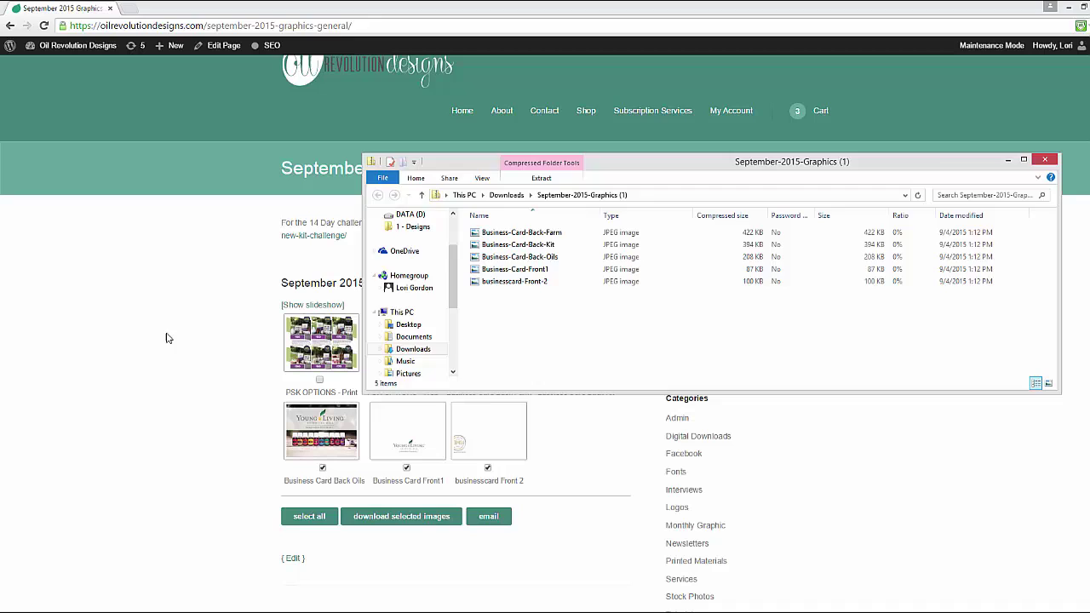
pyautogui.click(167, 338)
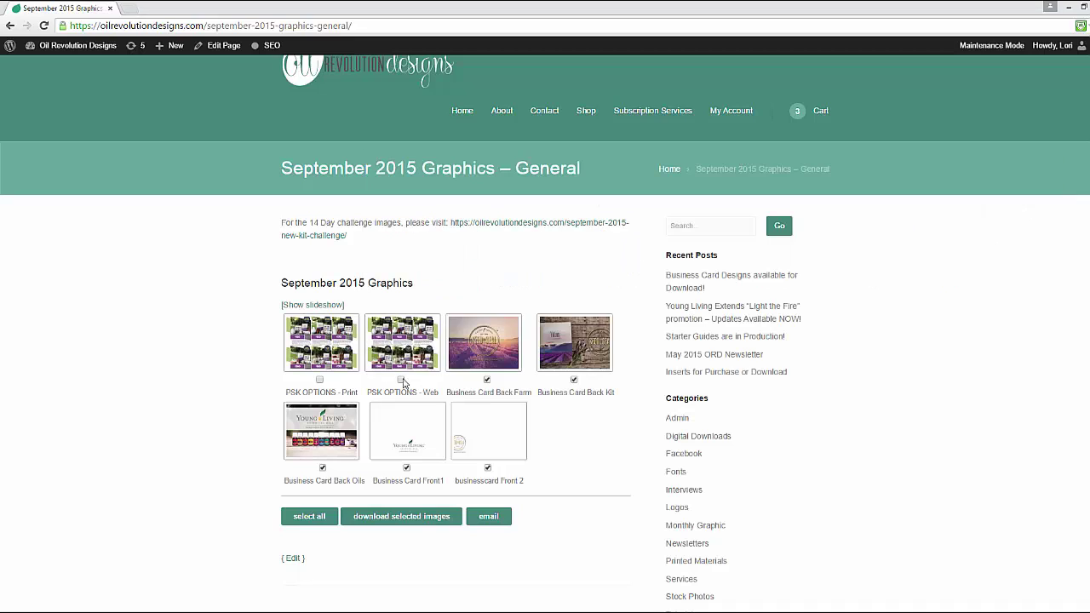
pyautogui.click(487, 376)
pyautogui.scroll(1, 503, 375)
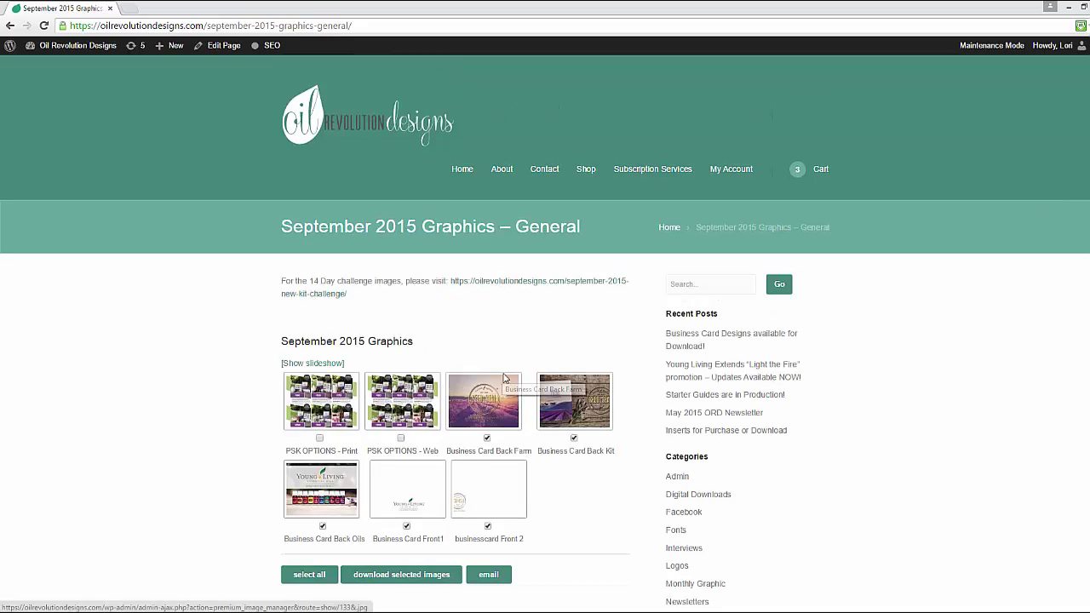
pyautogui.scroll(-1, 839, 446)
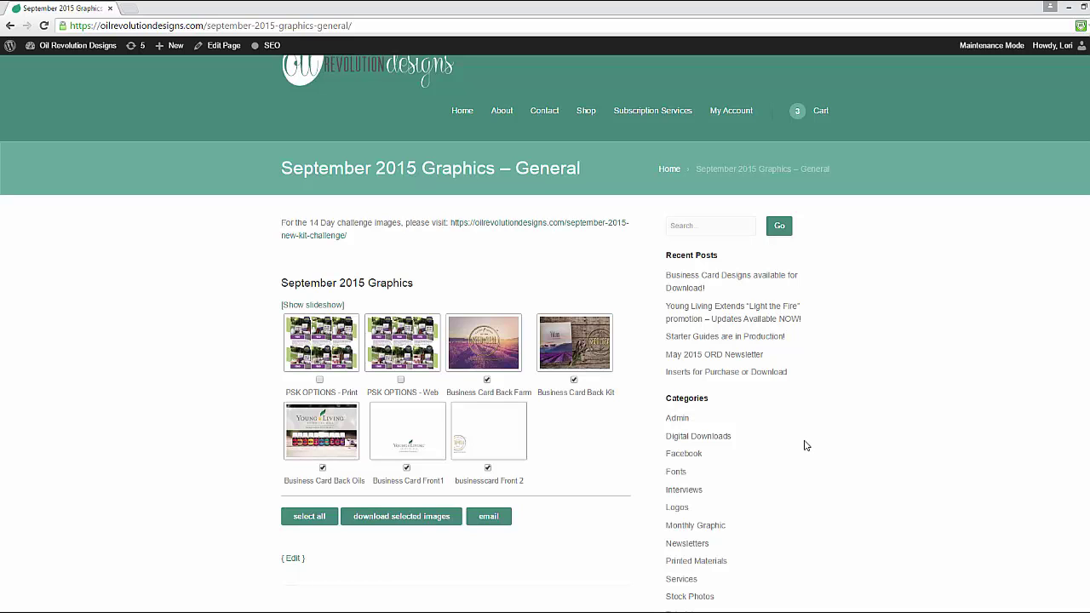
pyautogui.scroll(1, 800, 447)
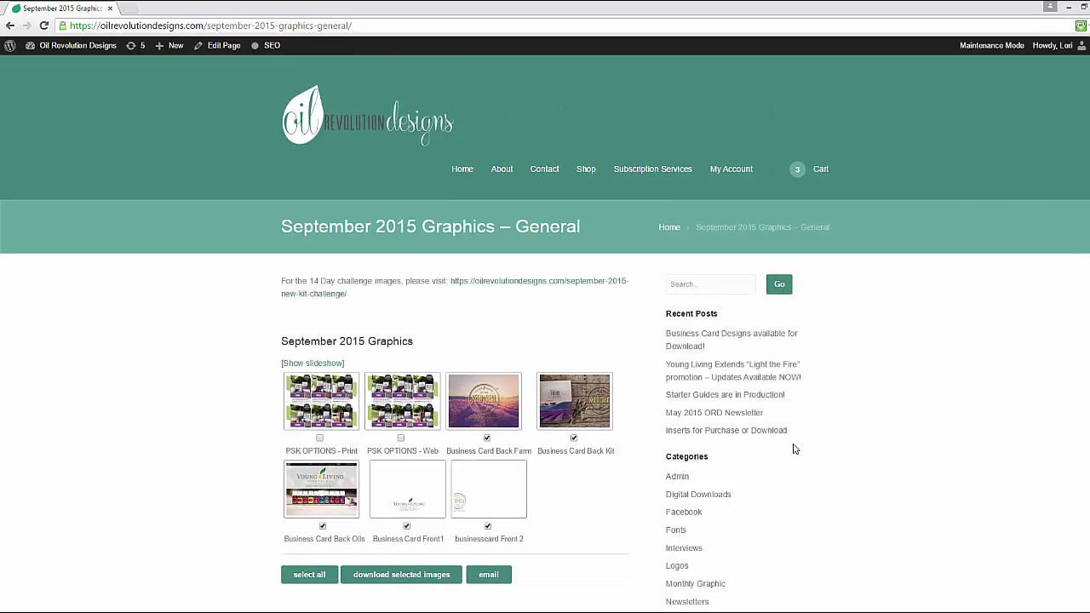